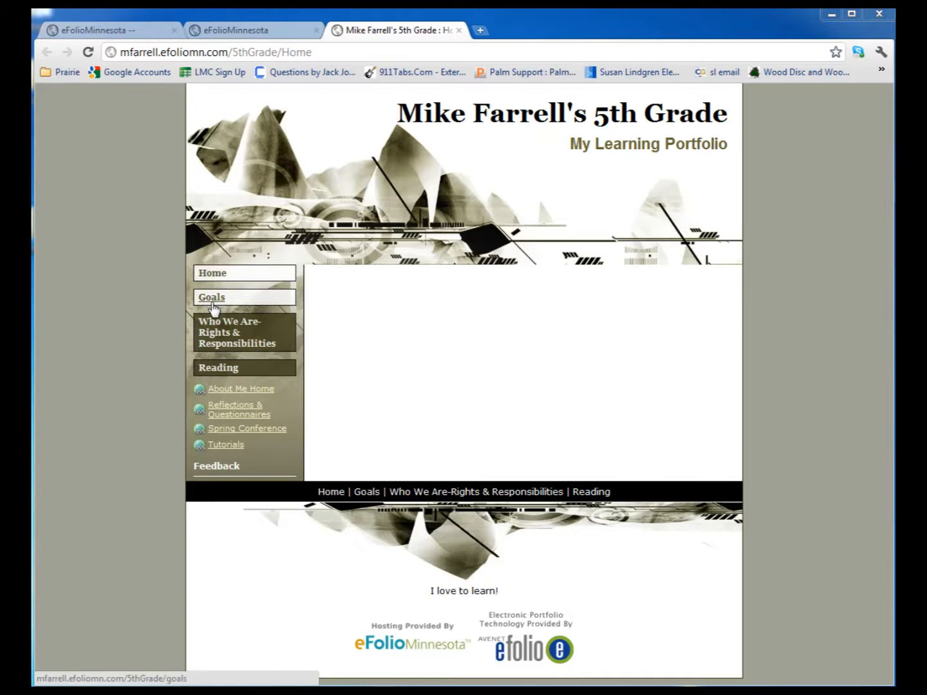
Look through the Reading Log and Goals pages of the published 5th Grade portfolio
click(220, 368)
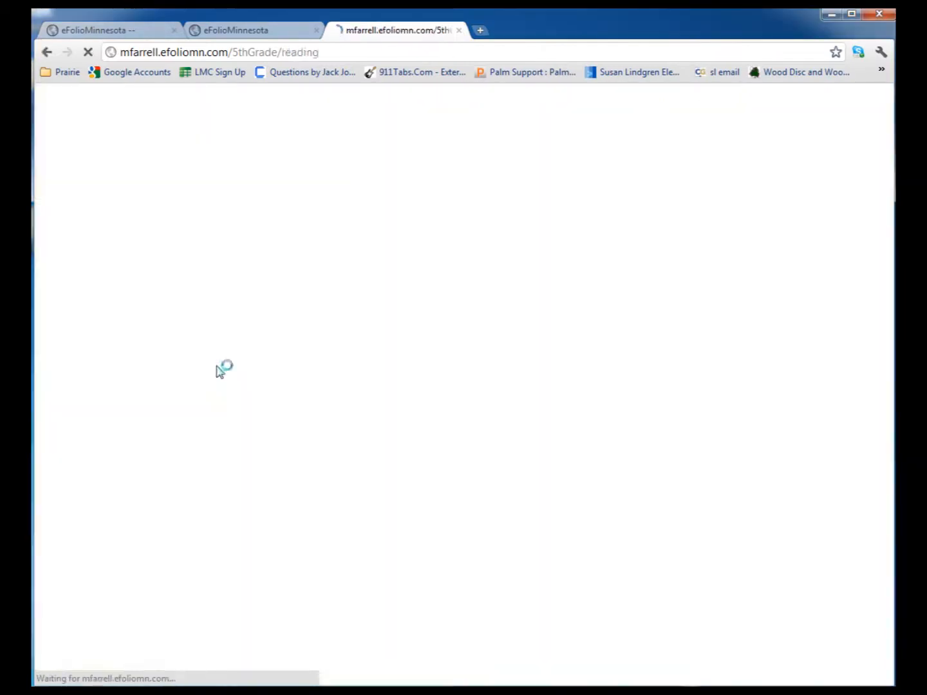
click(245, 387)
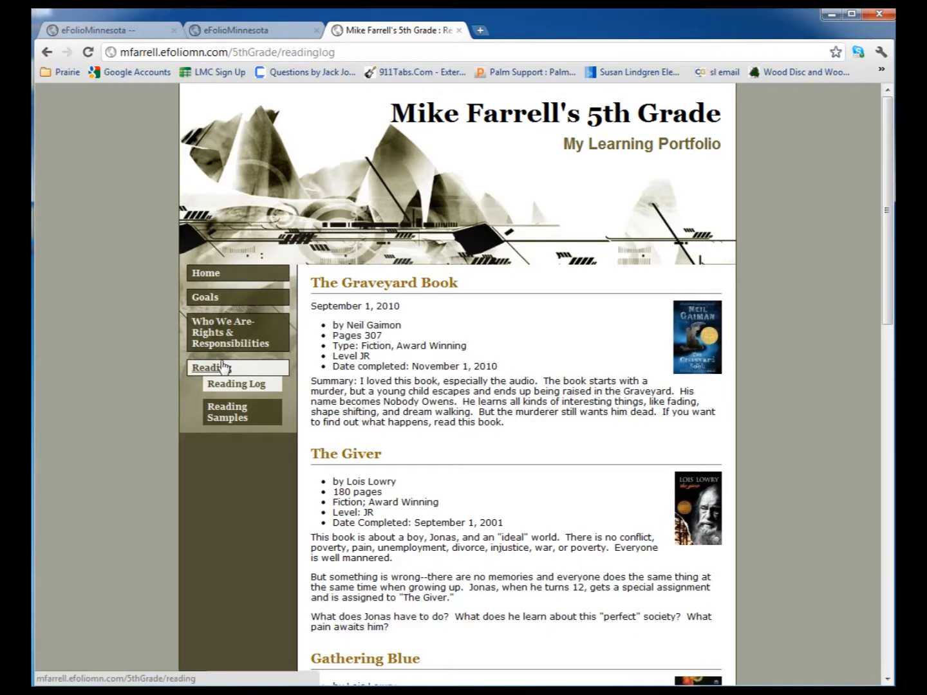
click(210, 298)
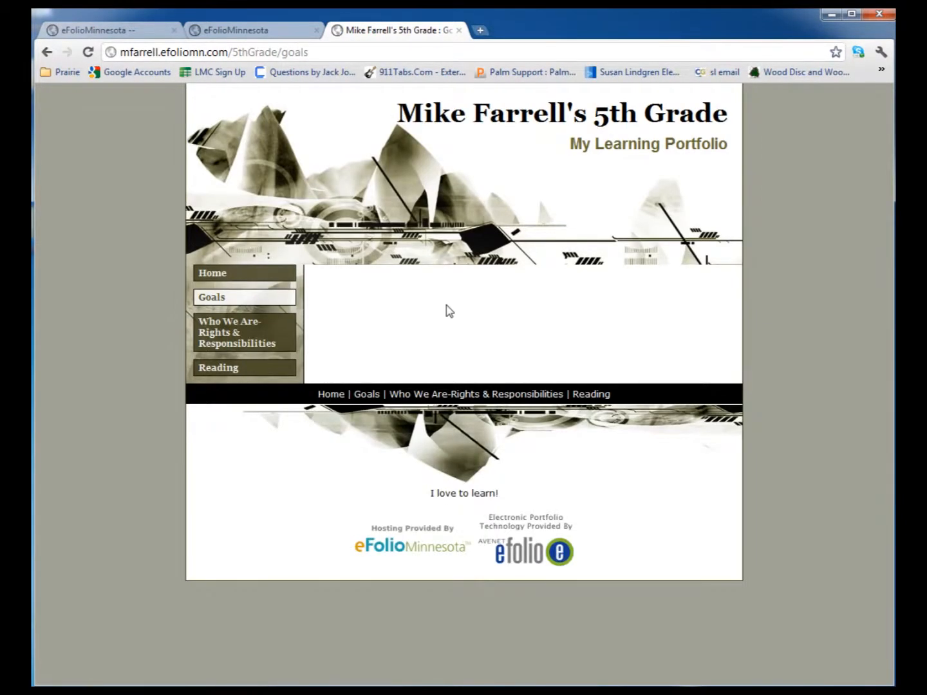
Switch to the eFolioMinnesota editor and open the 5th Grade site's Goals page for building
click(265, 29)
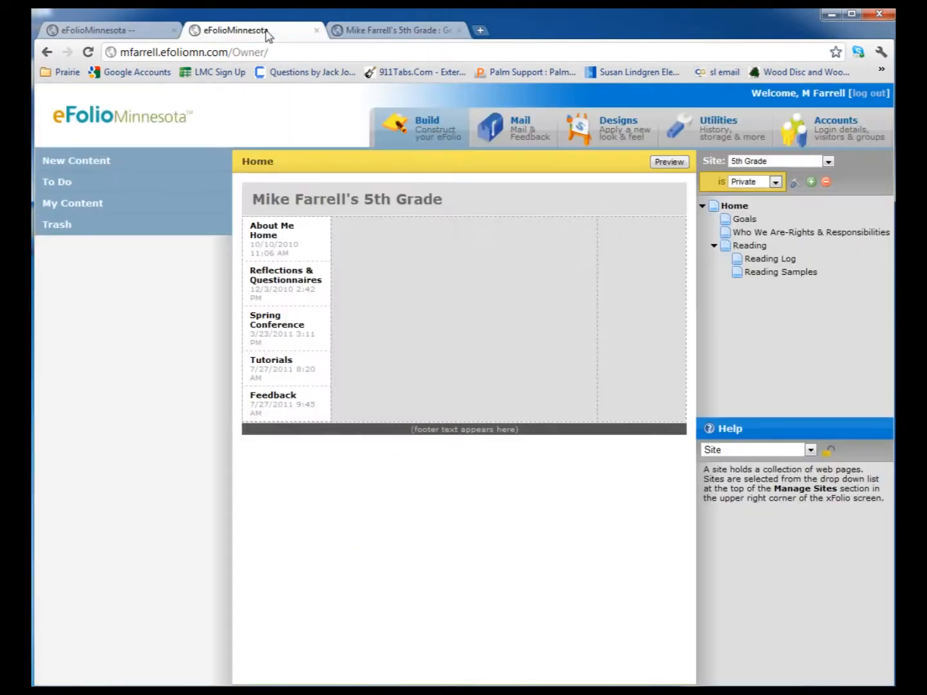
click(727, 224)
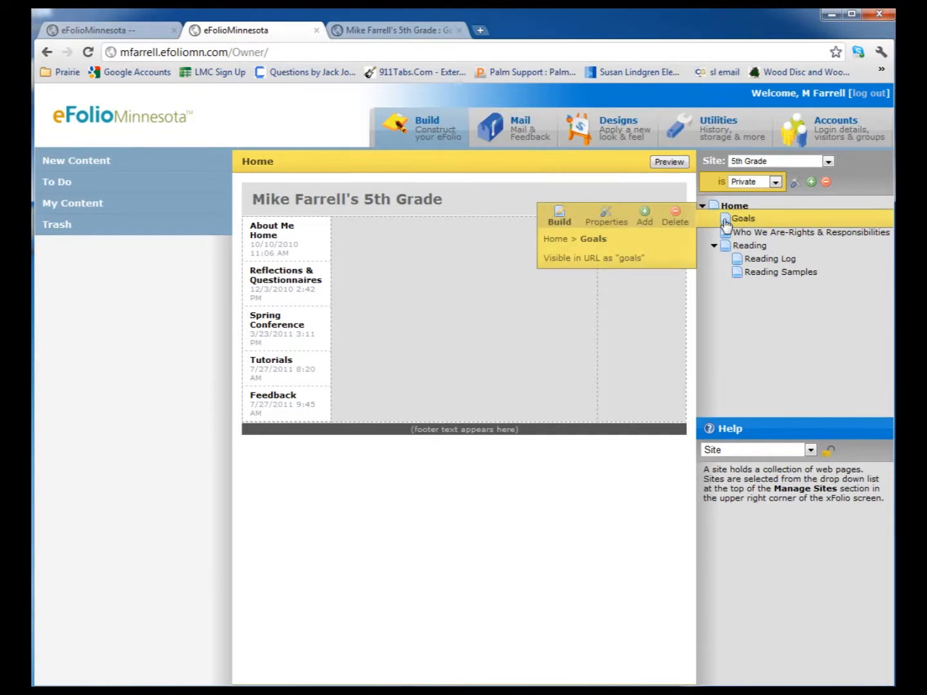
click(562, 219)
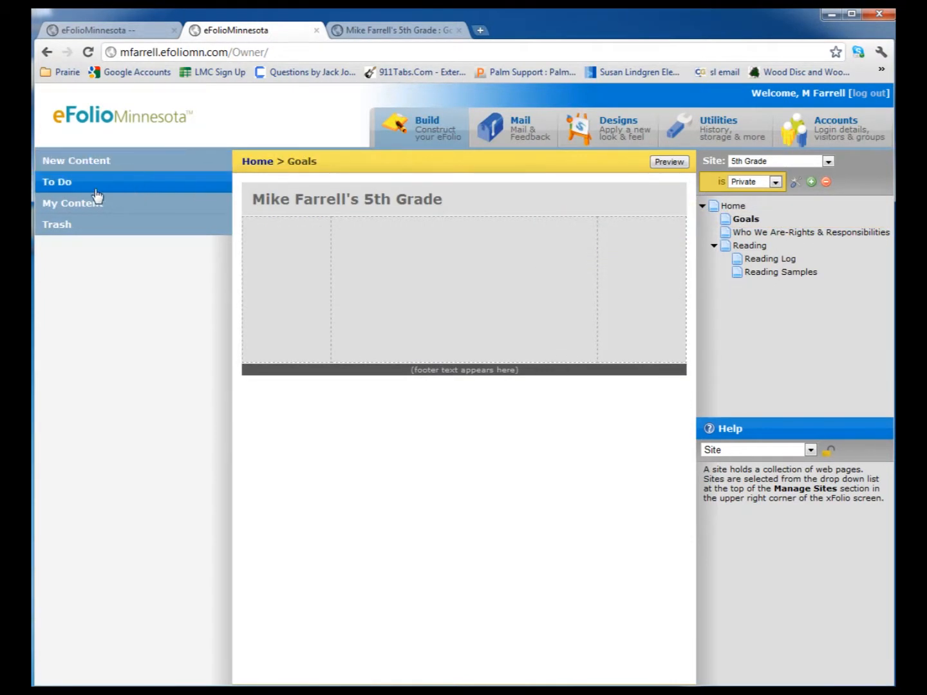
Create a new Goal content item titled Reading, with goal type Education and status In Progress
click(79, 169)
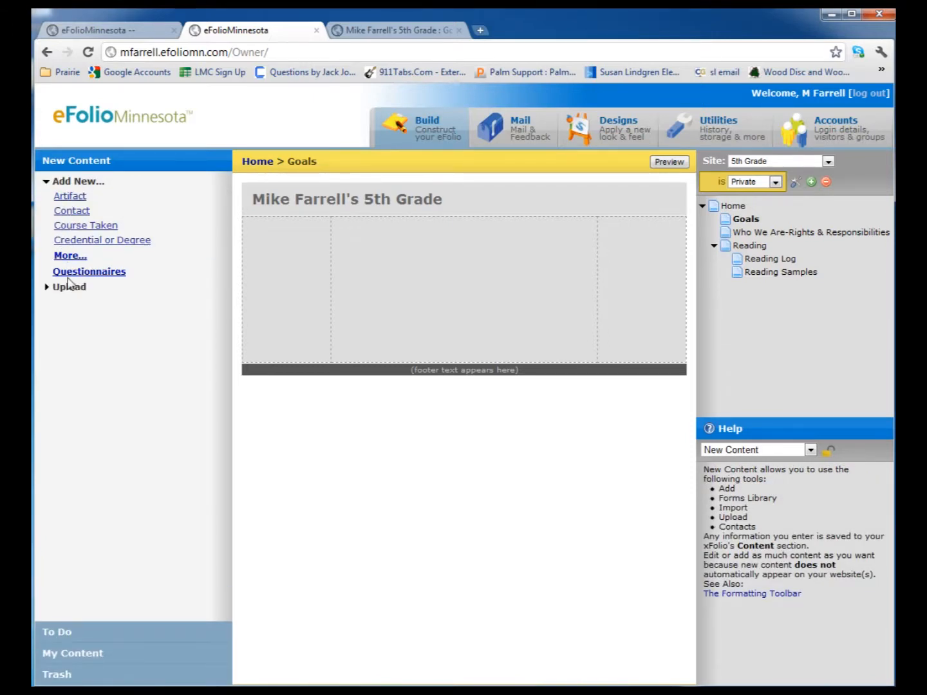
click(70, 256)
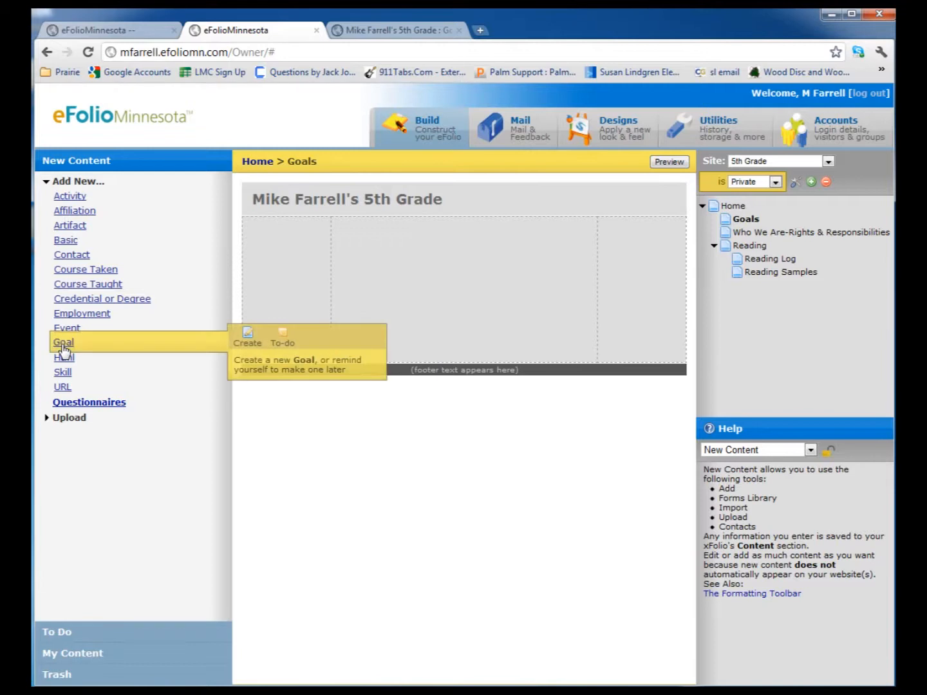
click(247, 343)
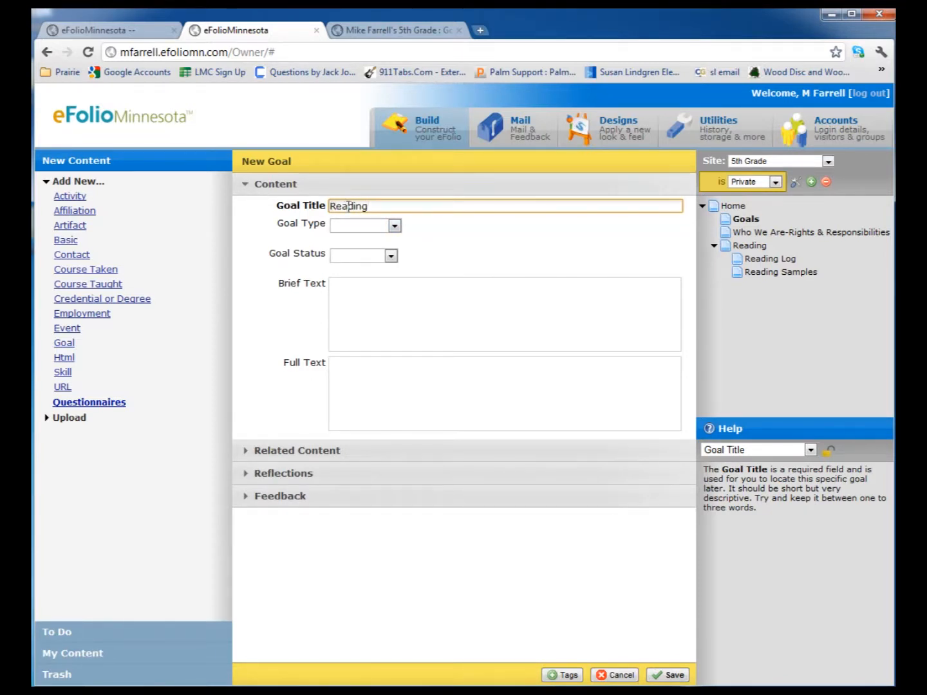
click(395, 227)
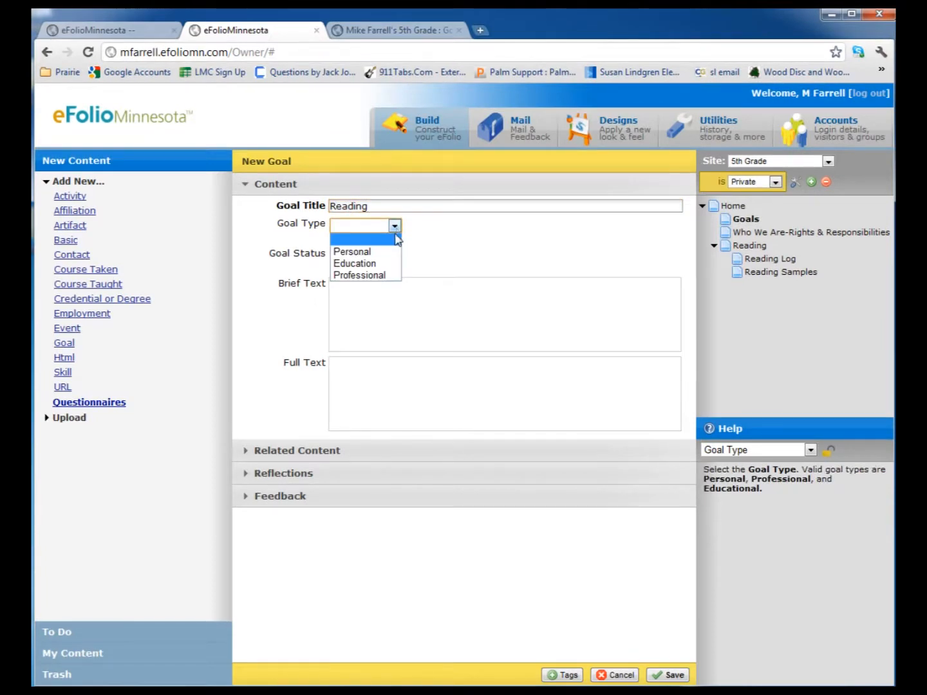
click(367, 265)
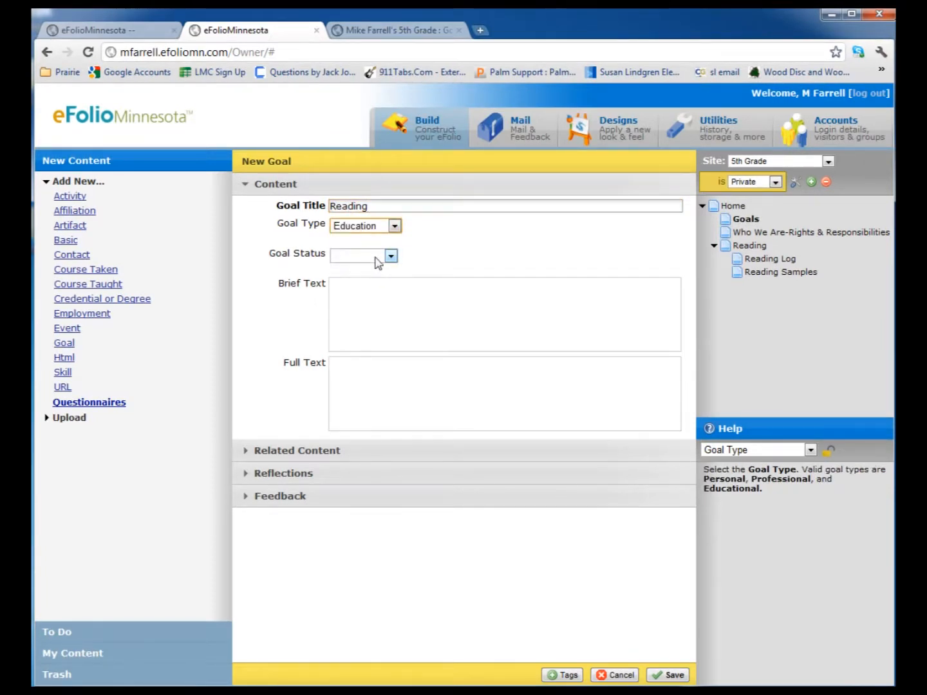
click(391, 256)
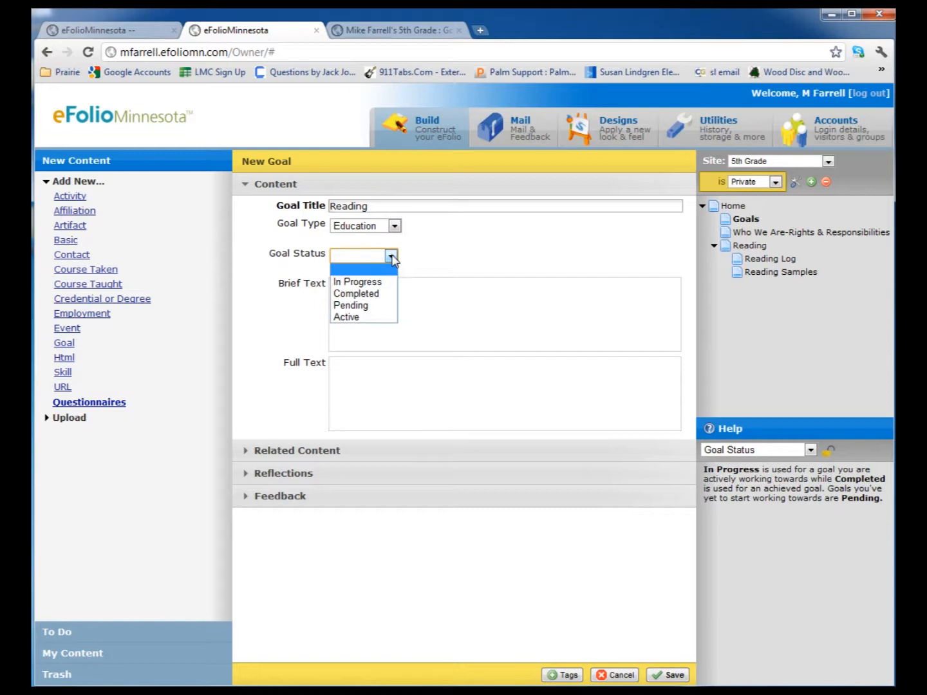
click(363, 283)
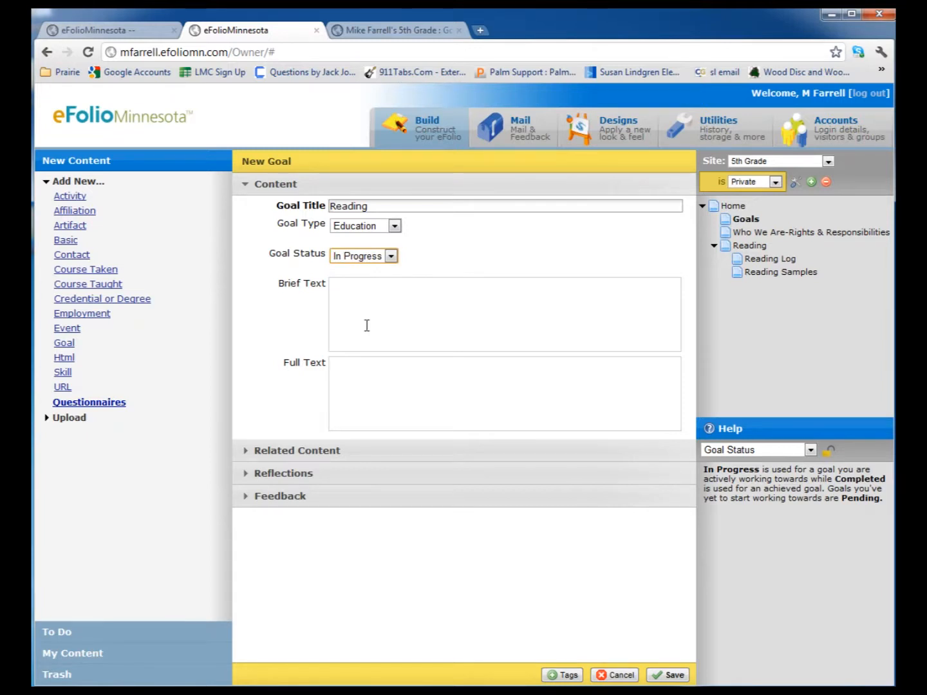
Copy the whole reading goal paragraph from the word processor document and paste it into the goal's Full Text
click(346, 364)
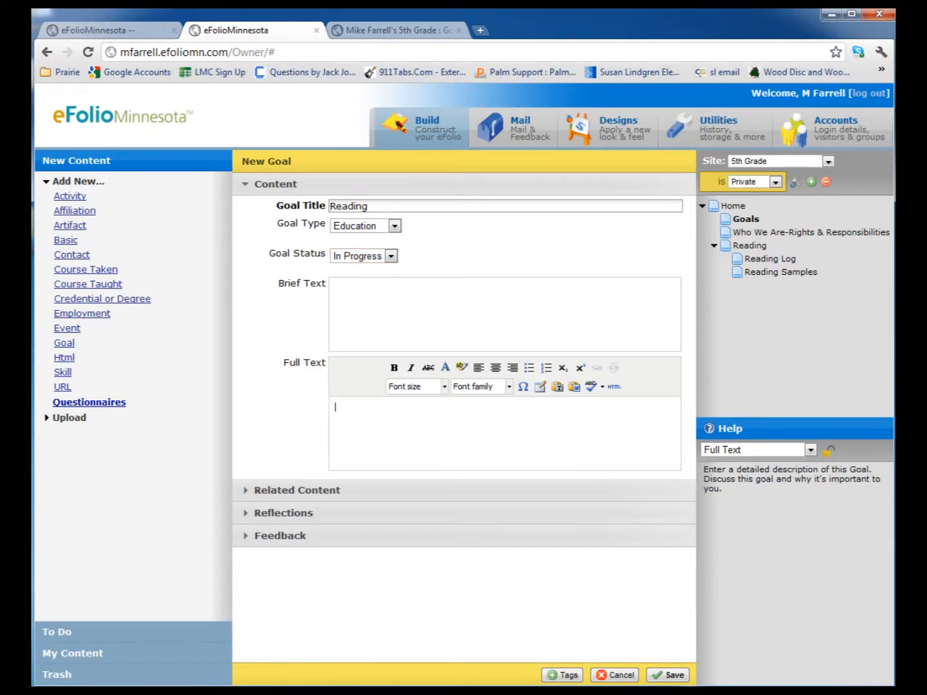
click(208, 692)
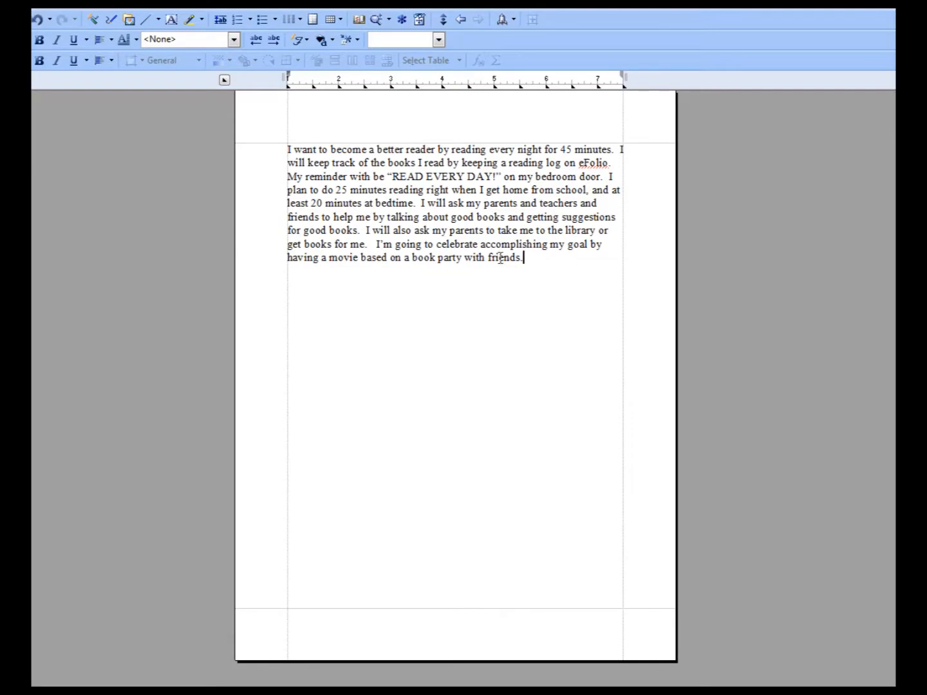
drag(526, 262, 284, 165)
key(ctrl+c)
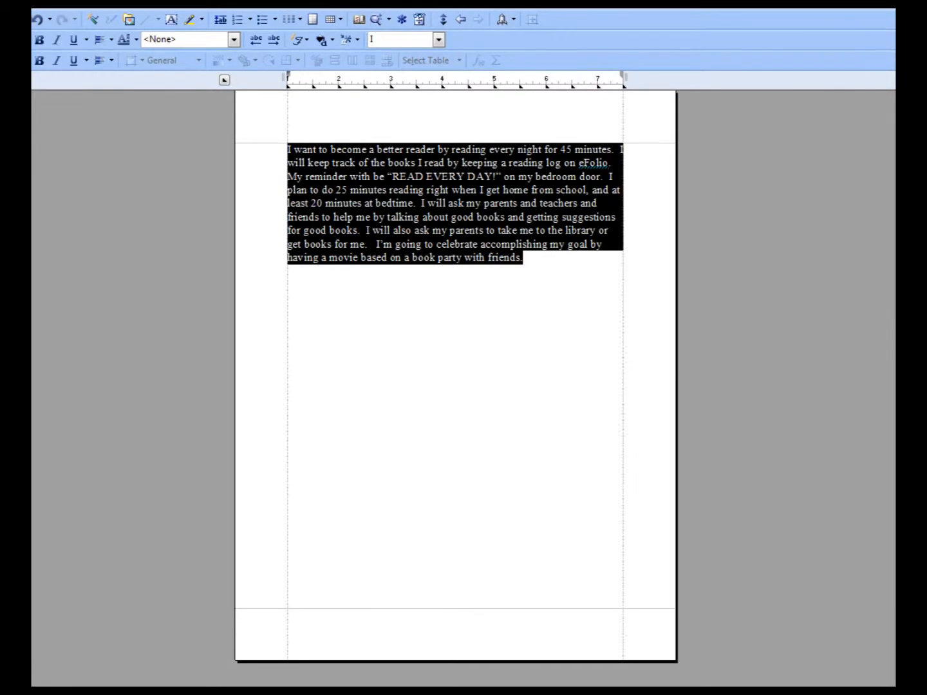
key(alt+Tab)
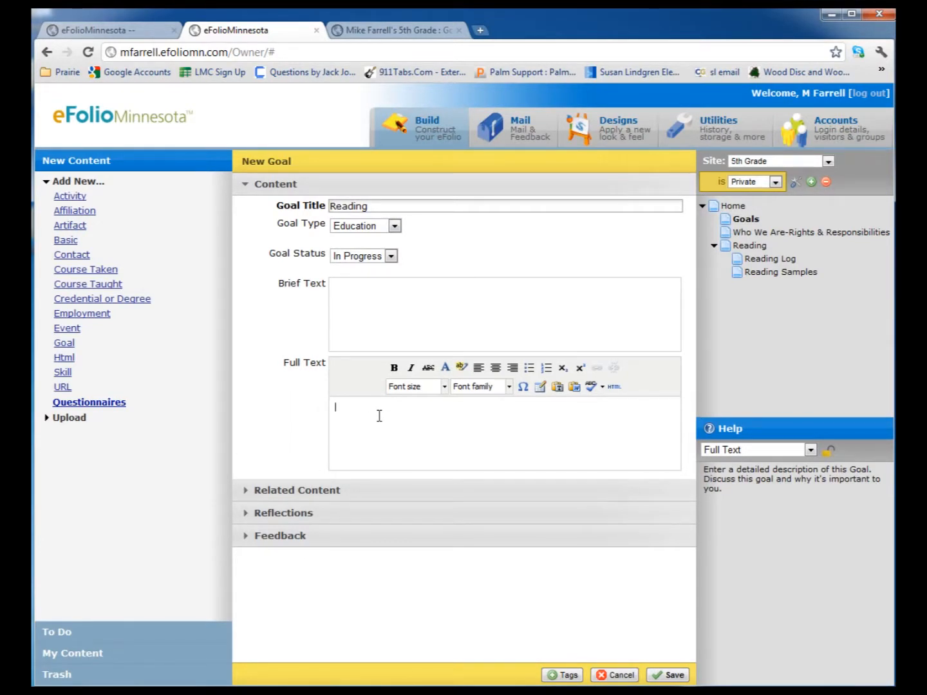
key(ctrl+v)
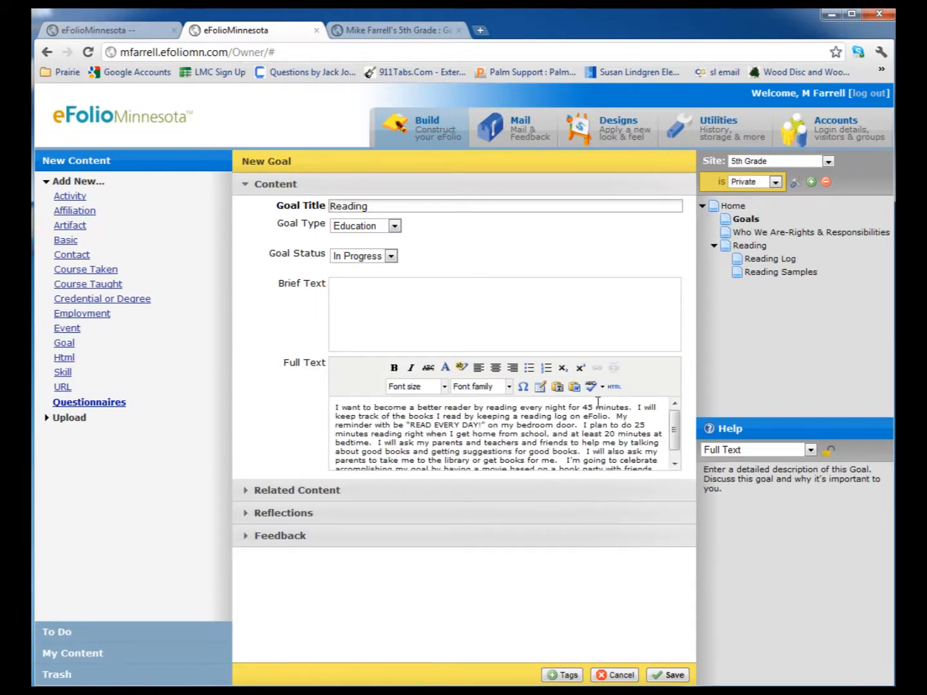
Set all of the goal's Full Text to font size 4 (14pt) and save the goal
drag(676, 432, 334, 391)
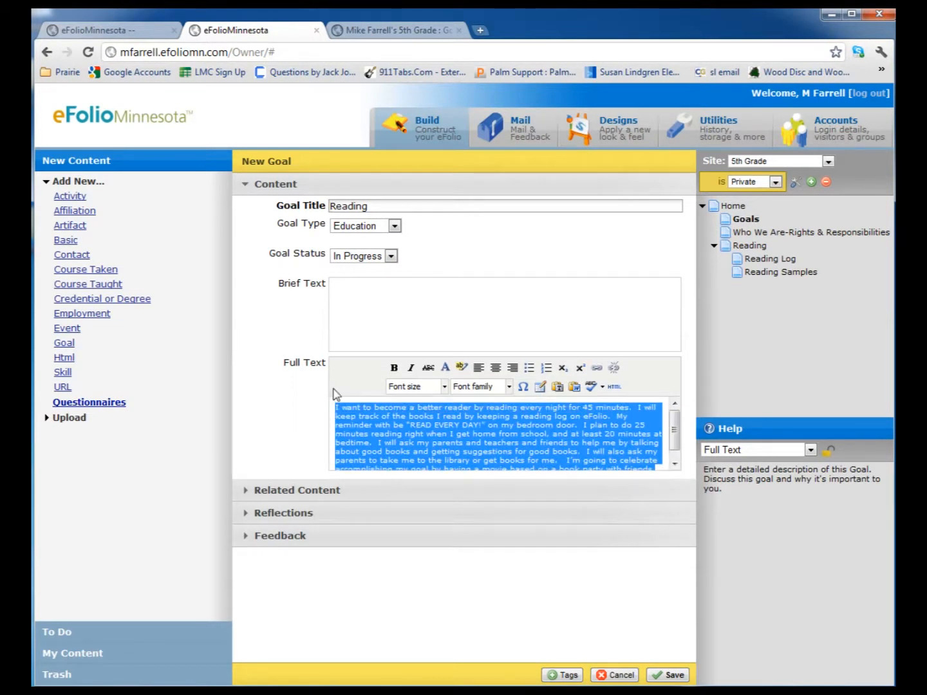
click(445, 387)
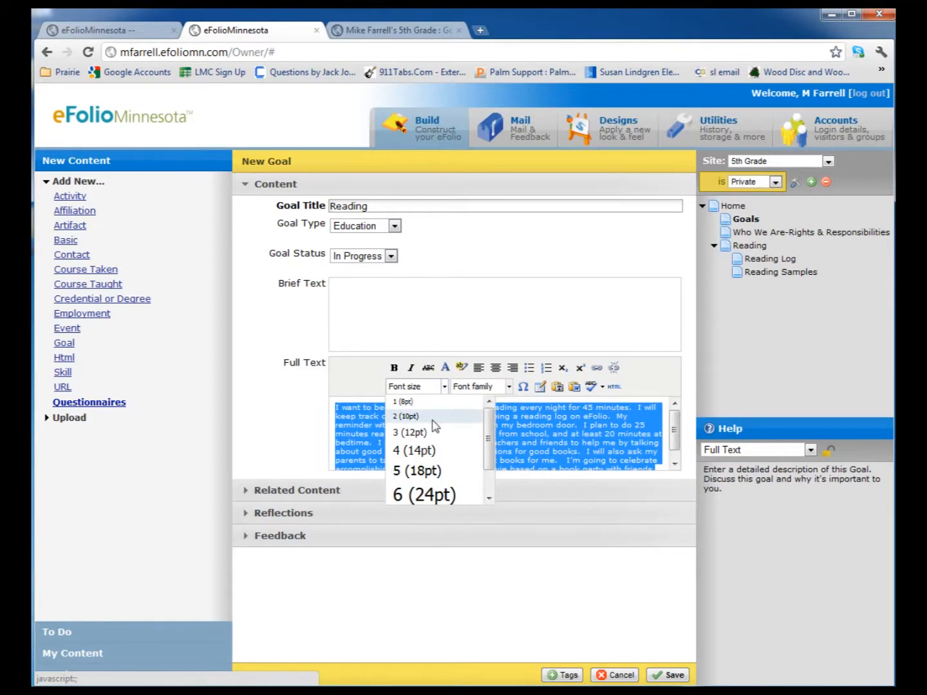
click(425, 450)
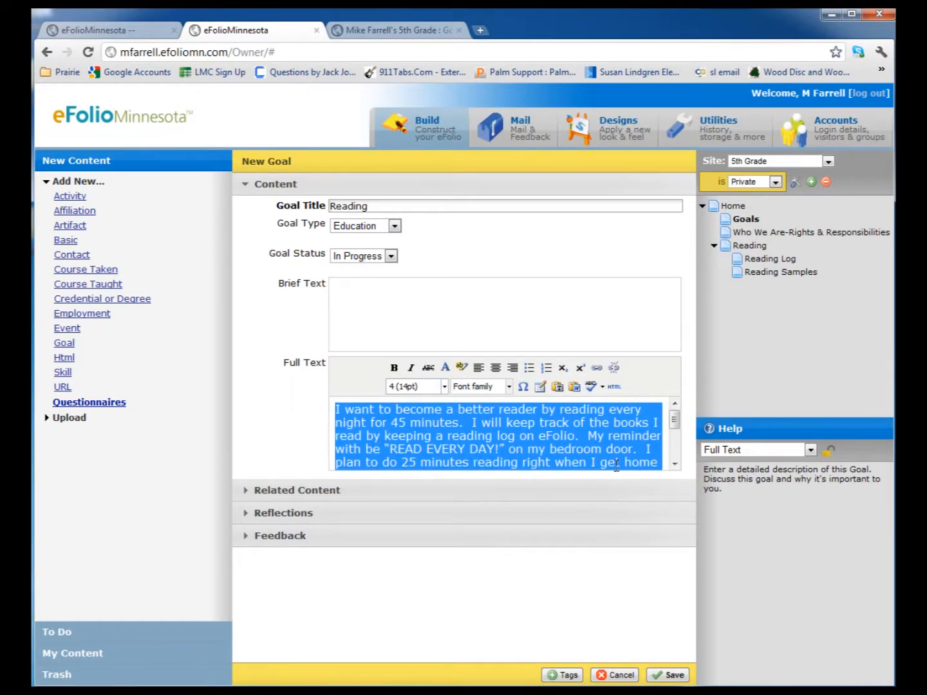
click(669, 675)
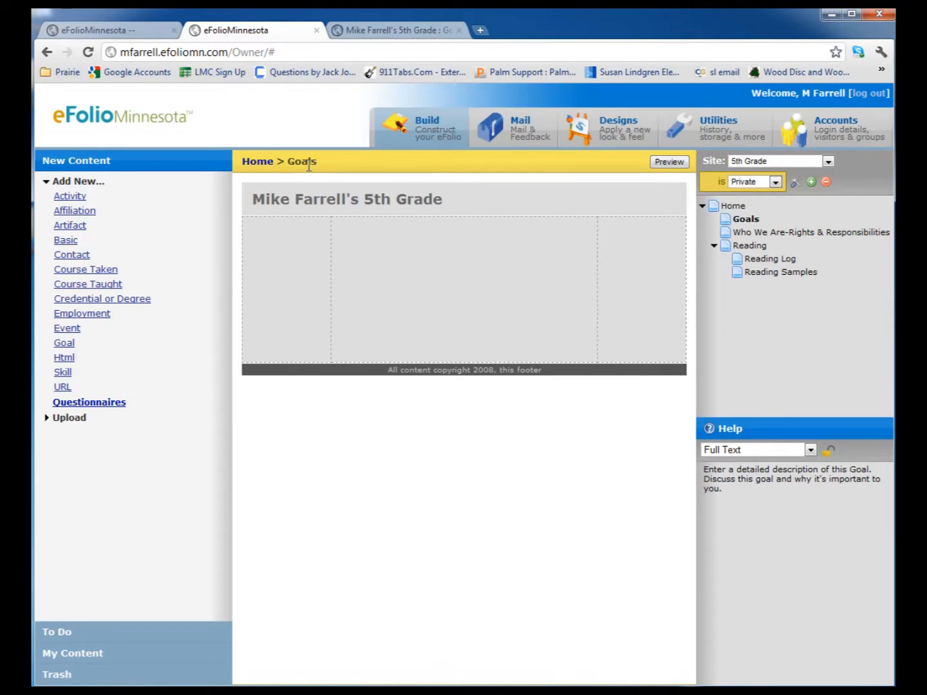
Place the Reading and Learn Multiplication & Division Facts goals in the Goals page's middle column, and preview the page
click(74, 654)
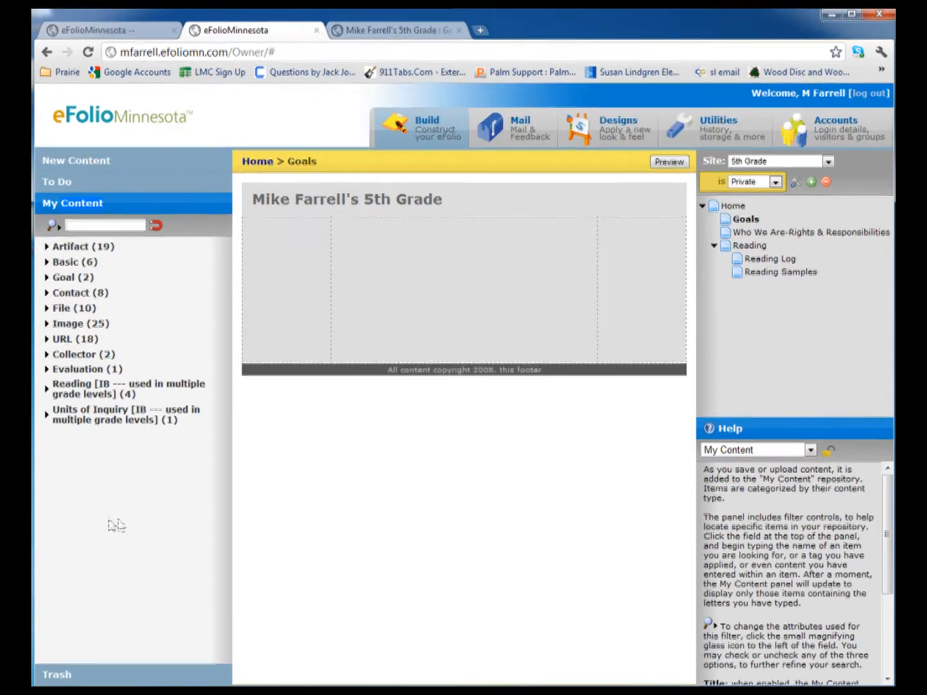
click(54, 279)
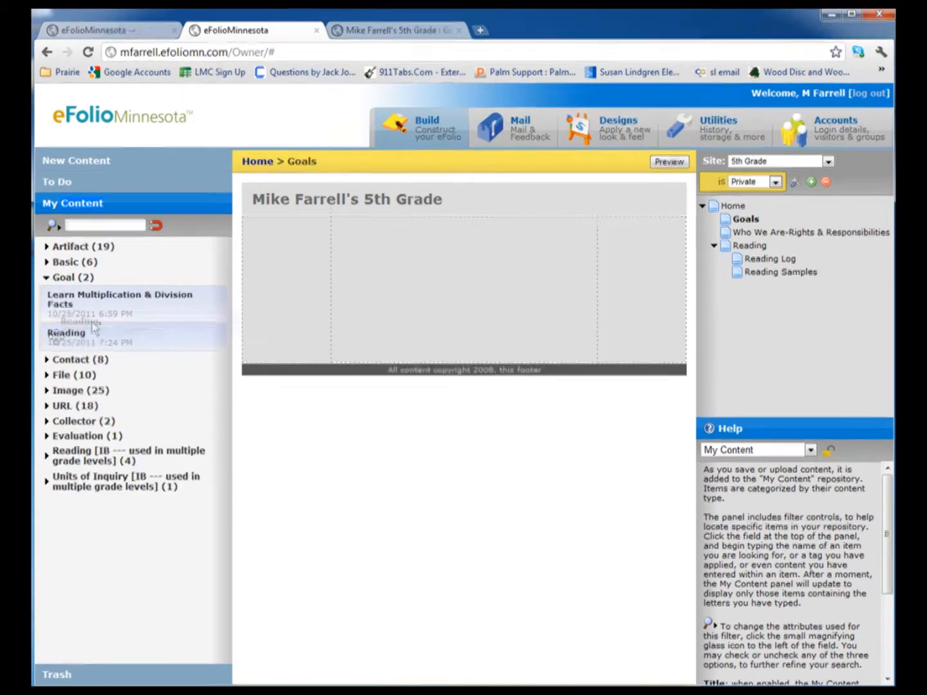
drag(64, 333, 367, 233)
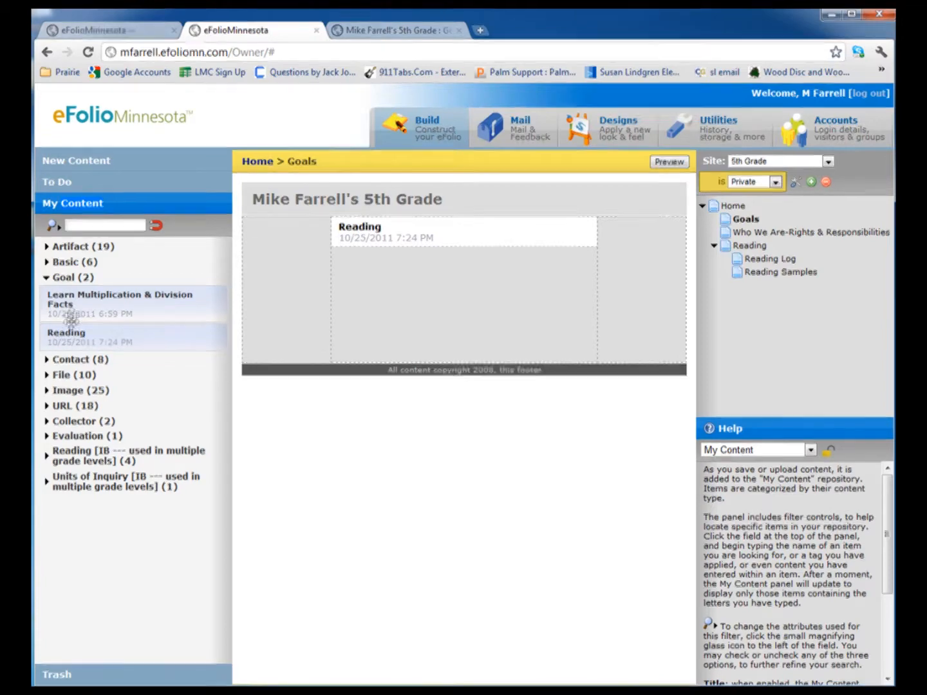
drag(113, 299, 399, 269)
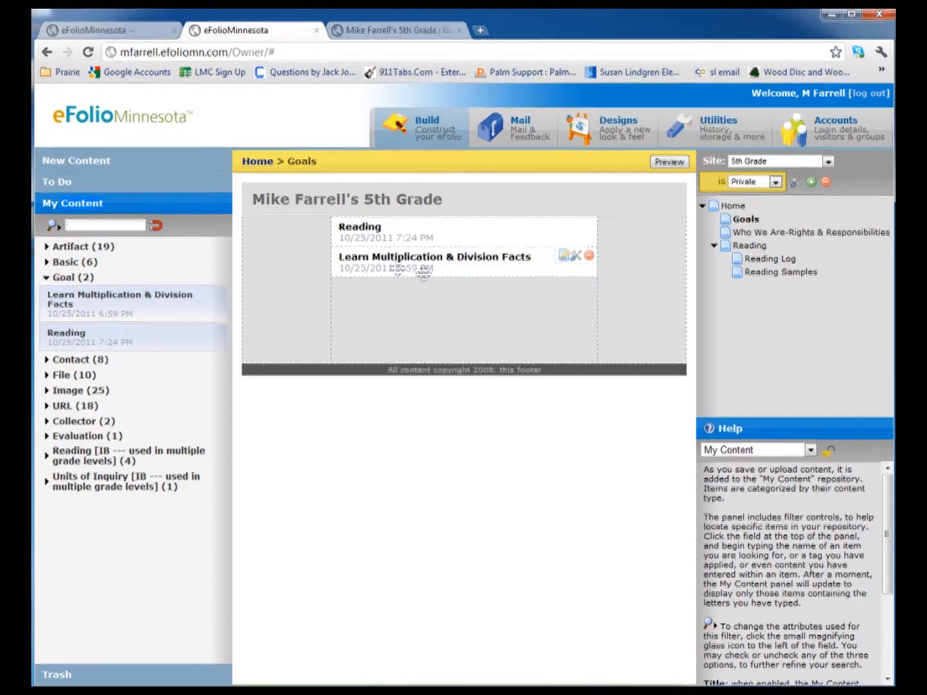
click(669, 162)
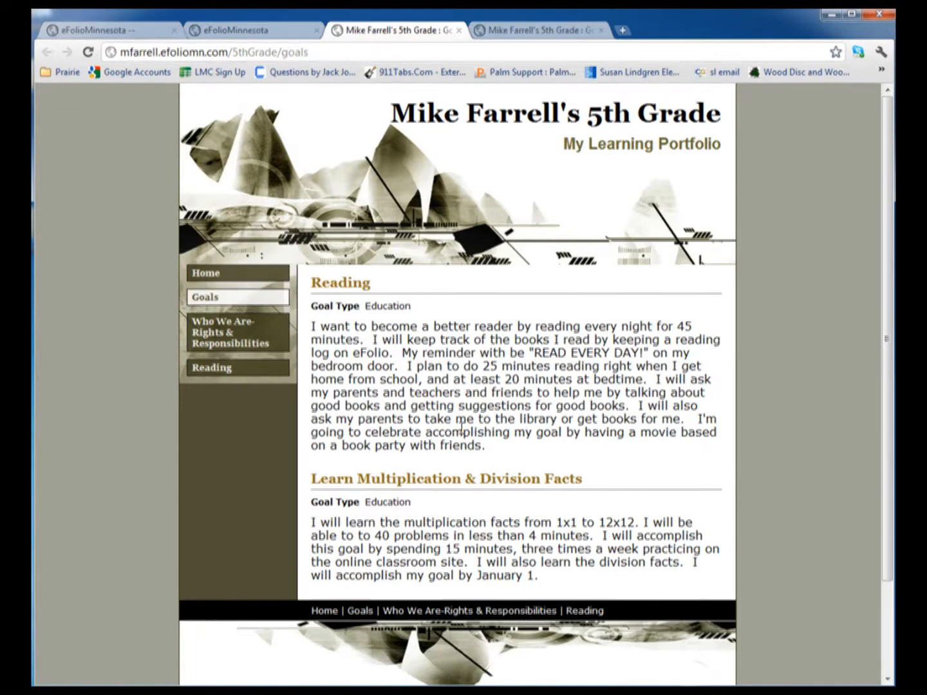
click(284, 35)
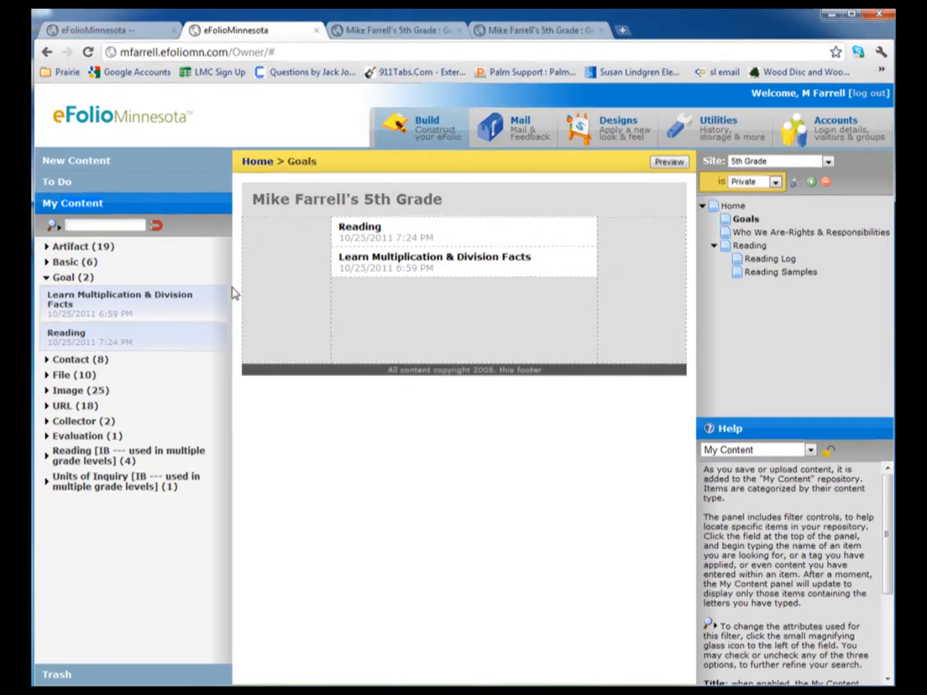
Attach the Graveyard Book cover image from the stored images to the Reading goal on the Goals page
mouse_move(378, 241)
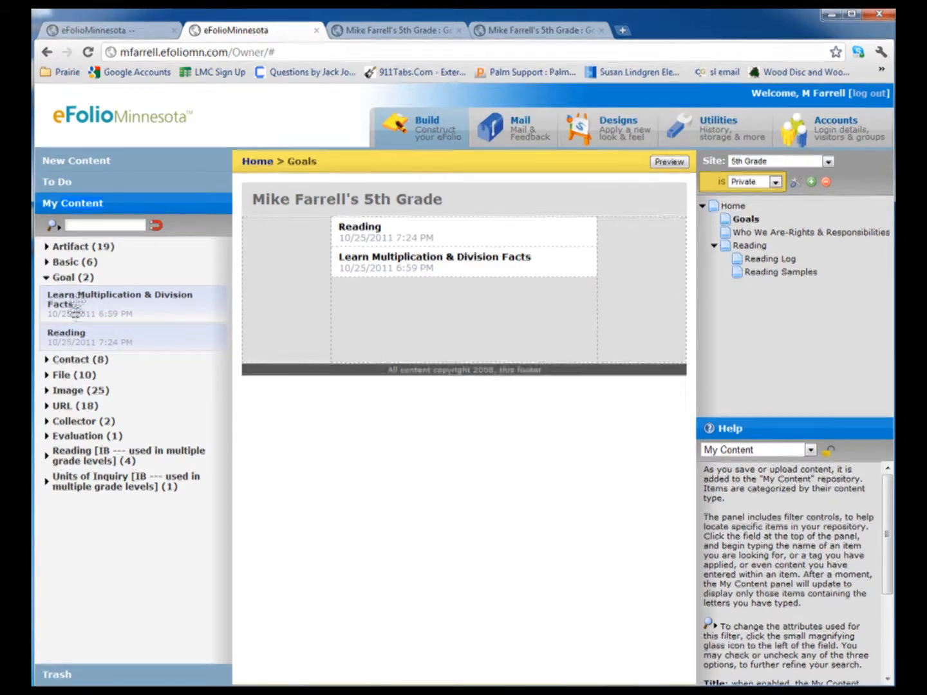
click(46, 391)
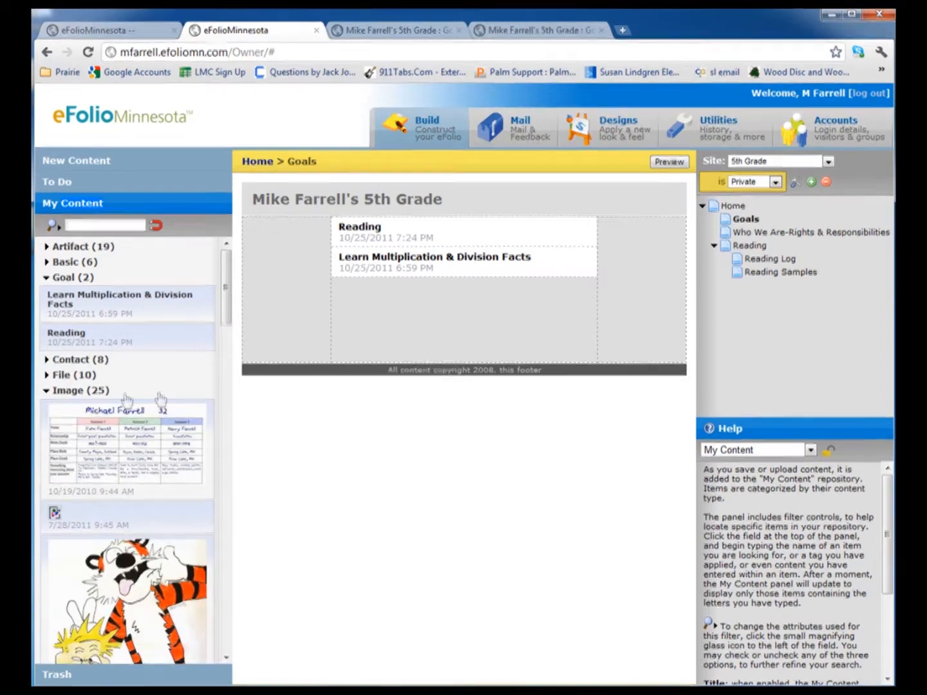
drag(226, 297, 226, 358)
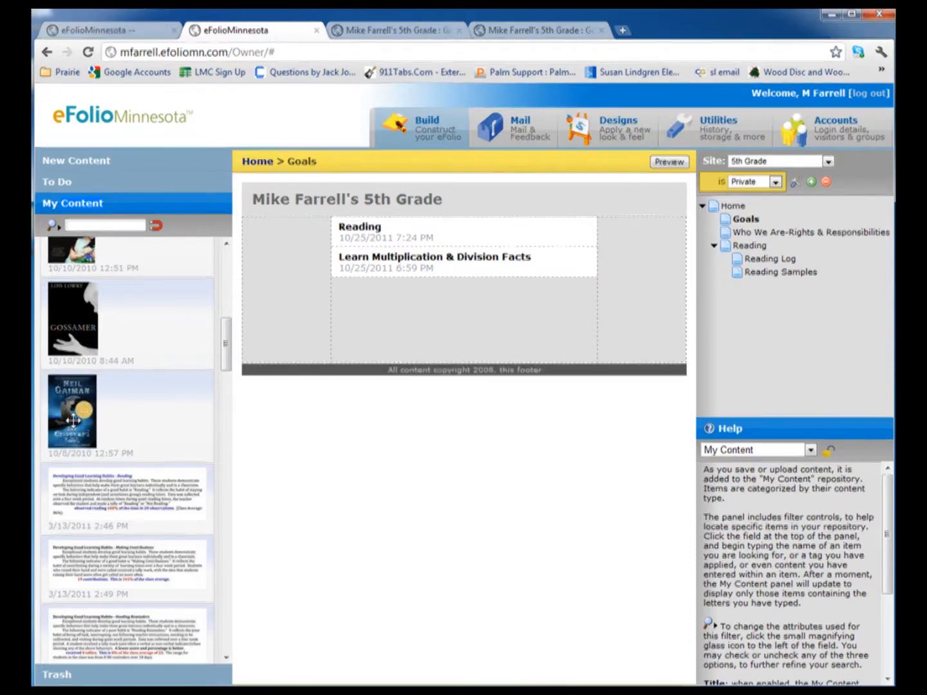
drag(73, 420, 634, 270)
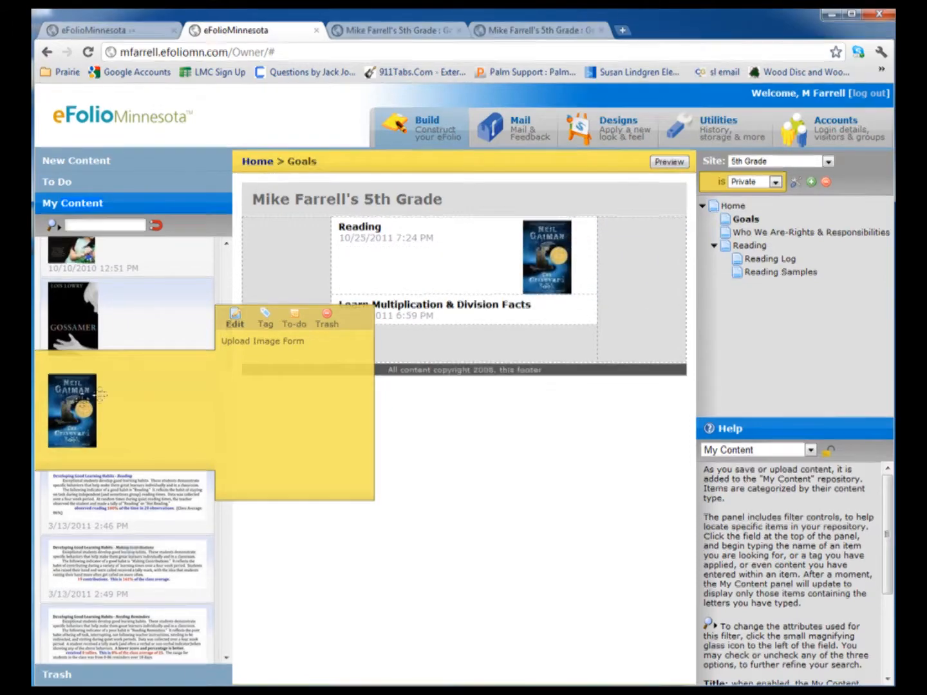
Try the Graveyard Book cover in the Goals page's right column, checking it in a preview before removing that copy
drag(68, 407, 631, 258)
click(669, 162)
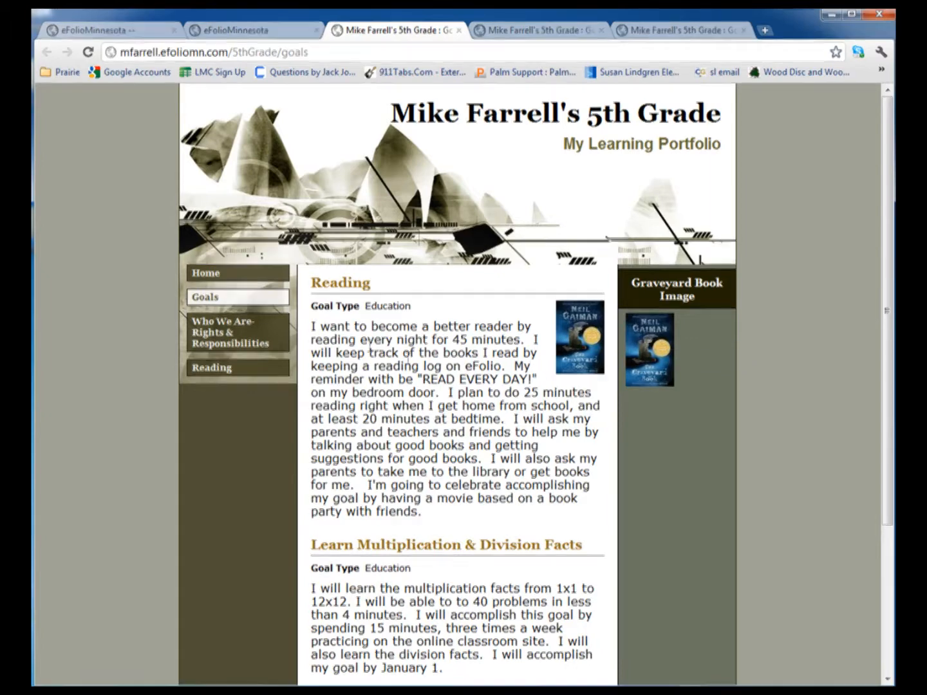
click(258, 30)
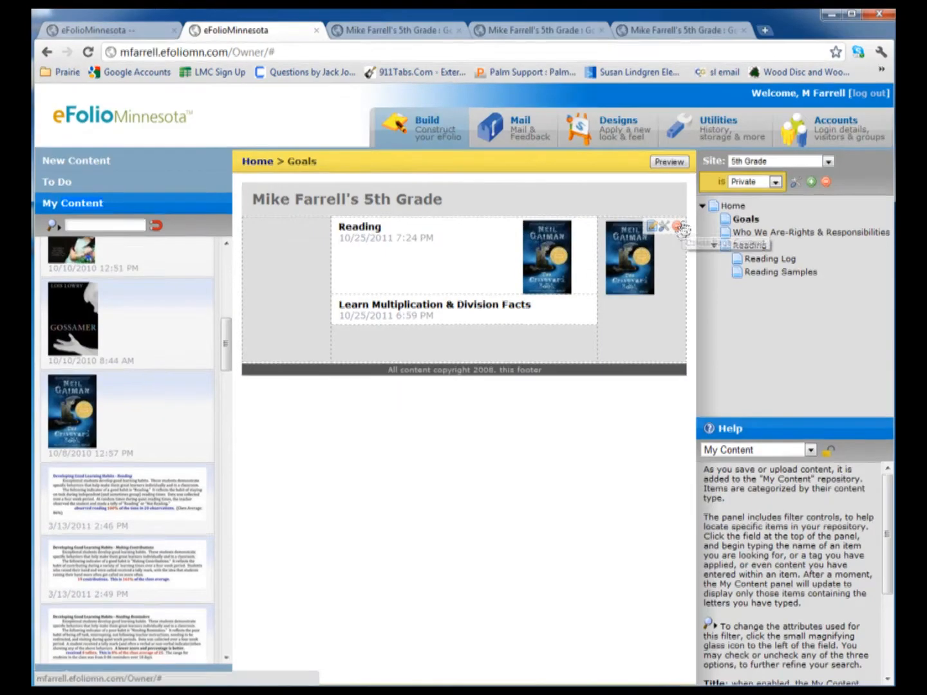
click(677, 227)
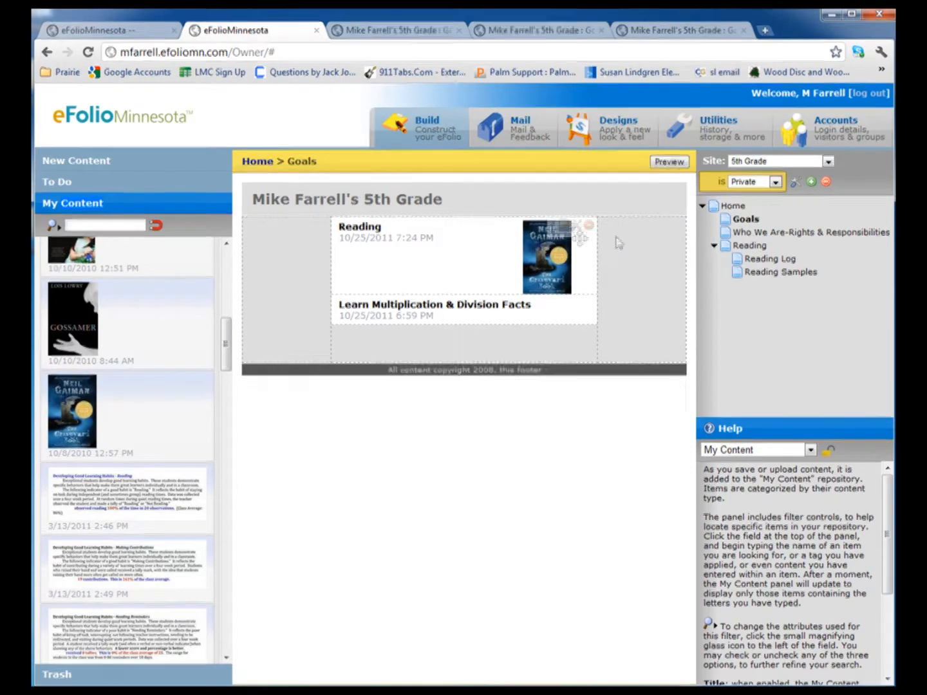
Preview the Goals page and make the Goal Status field show in the Reading goal's content properties
click(665, 166)
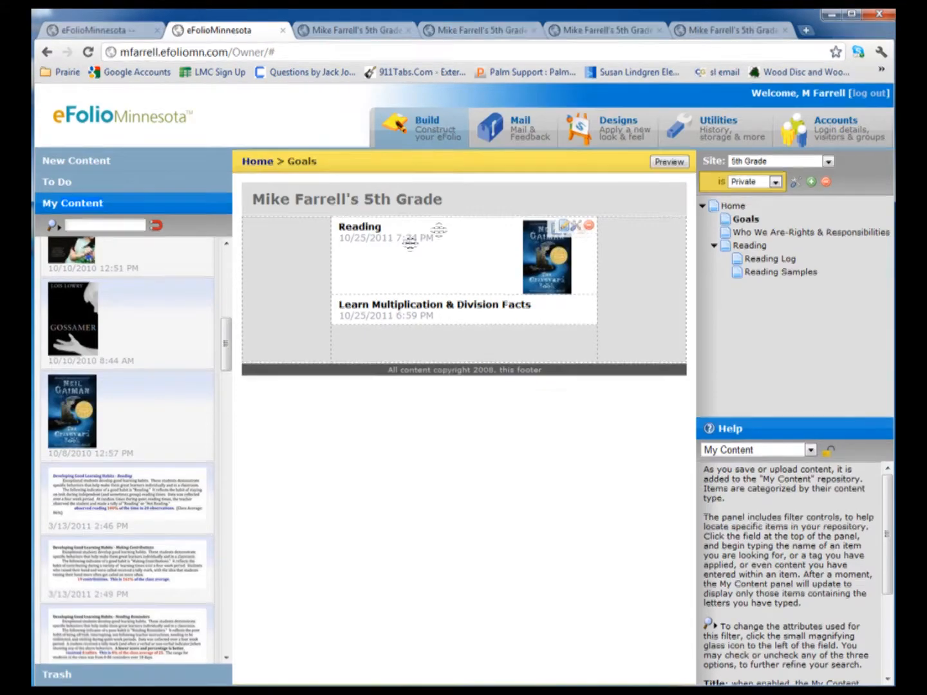
click(575, 231)
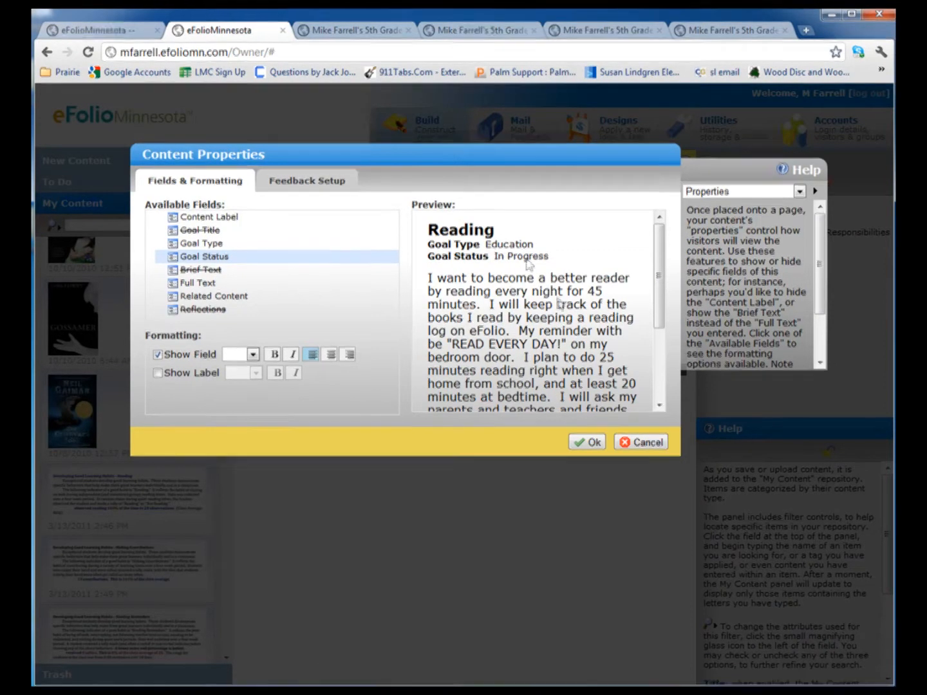
click(586, 443)
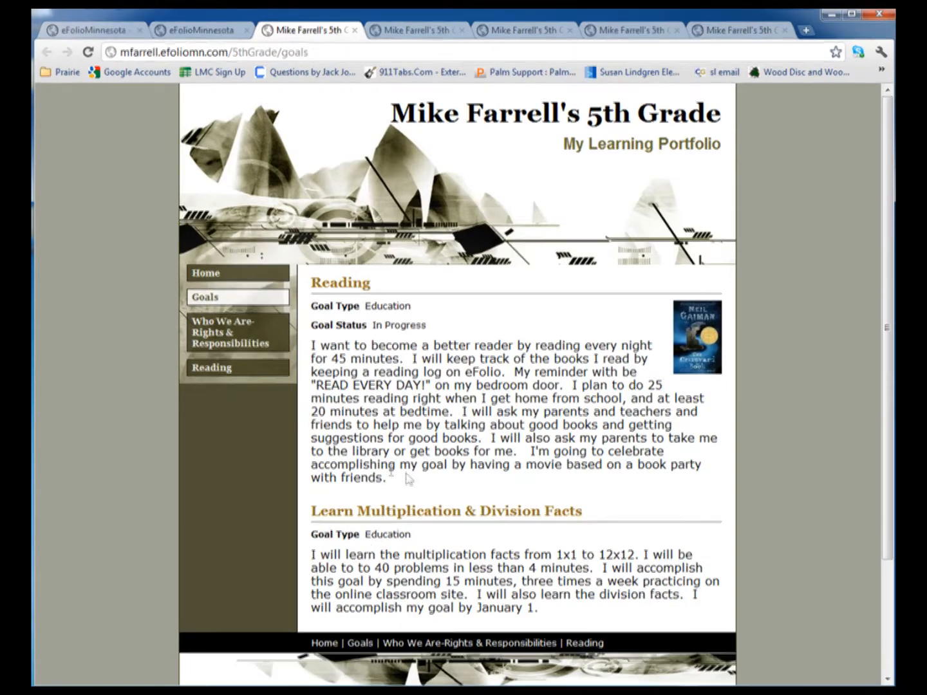
Make the Goal Status field show for the Learn Multiplication & Division Facts goal, and preview the Goals page
click(215, 31)
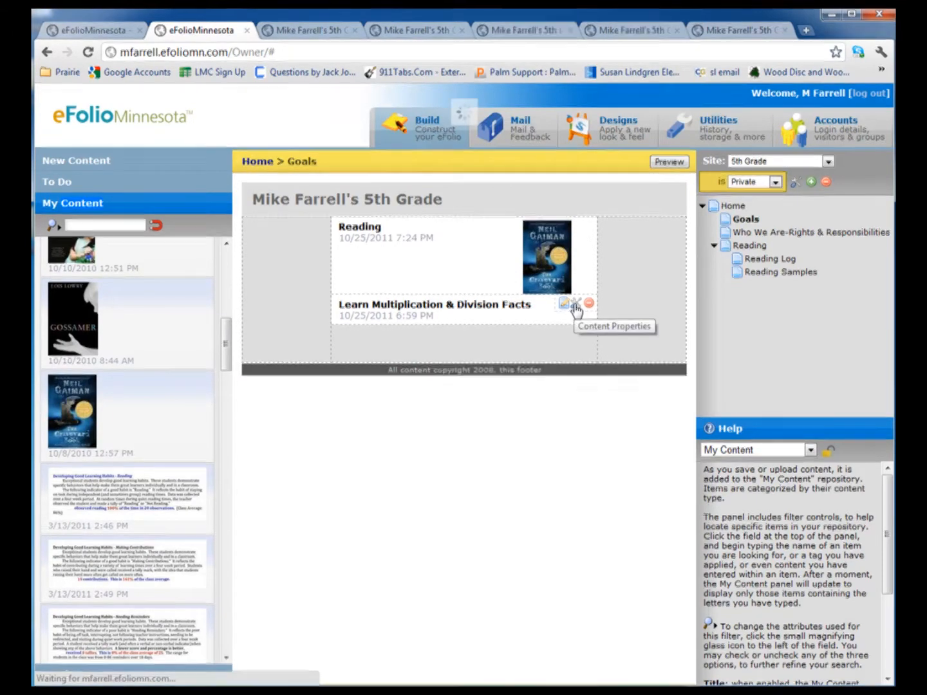
click(576, 308)
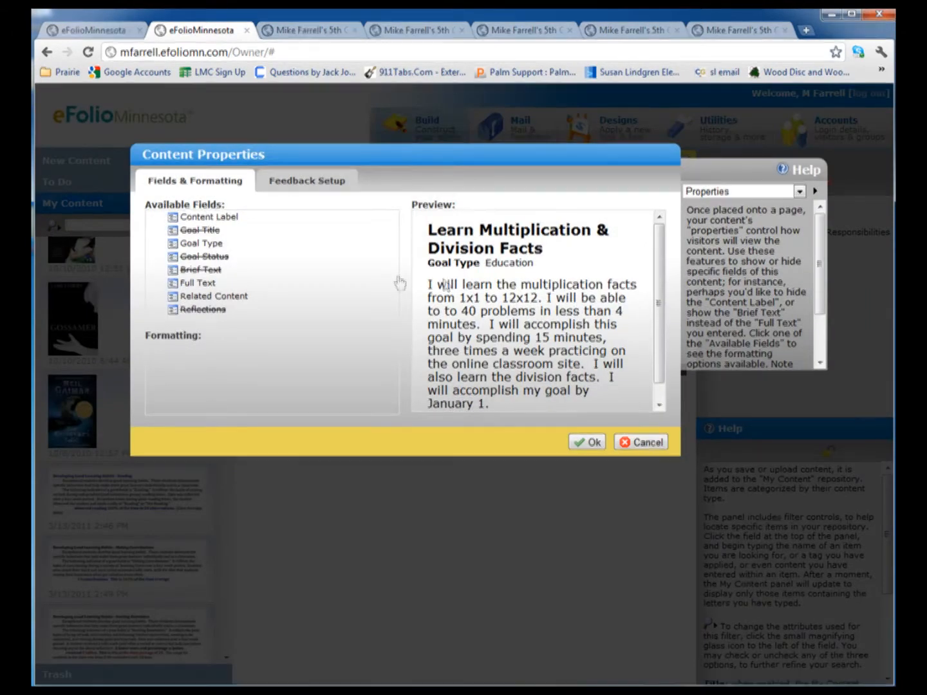
click(203, 257)
click(158, 354)
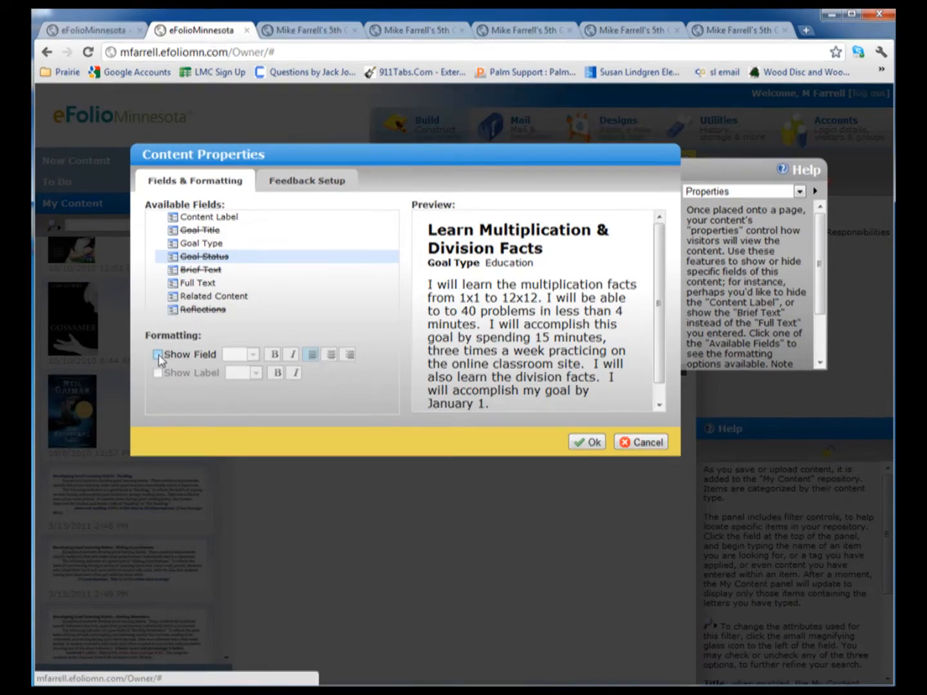
click(587, 443)
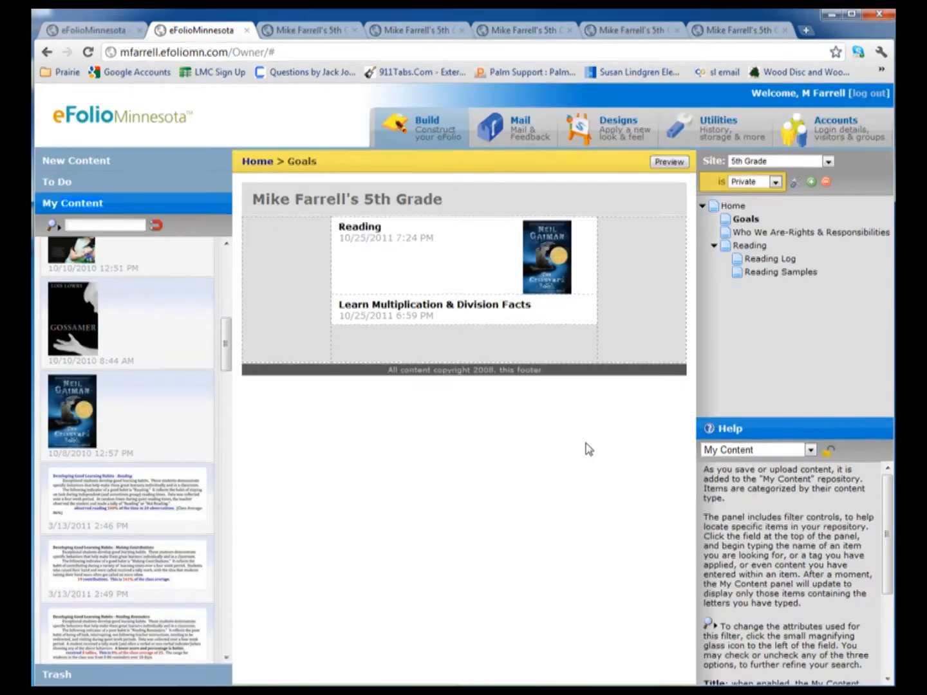
click(669, 162)
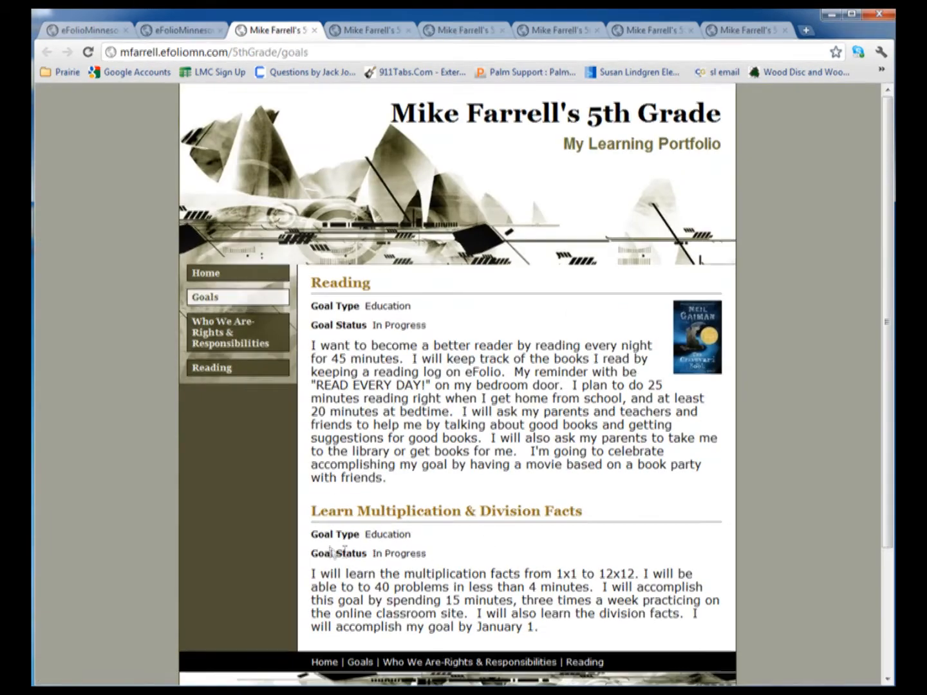